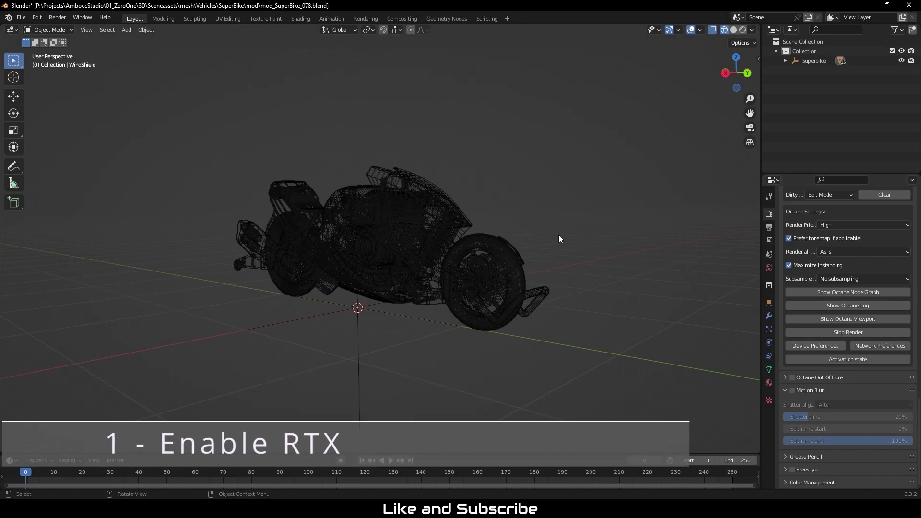
- Orbit to a higher angle on the wireframe superbike and switch the viewport to live Octane rendering
mouse_move(577, 279)
middle_down()
mouse_move(479, 300)
mouse_move(578, 272)
middle_up()
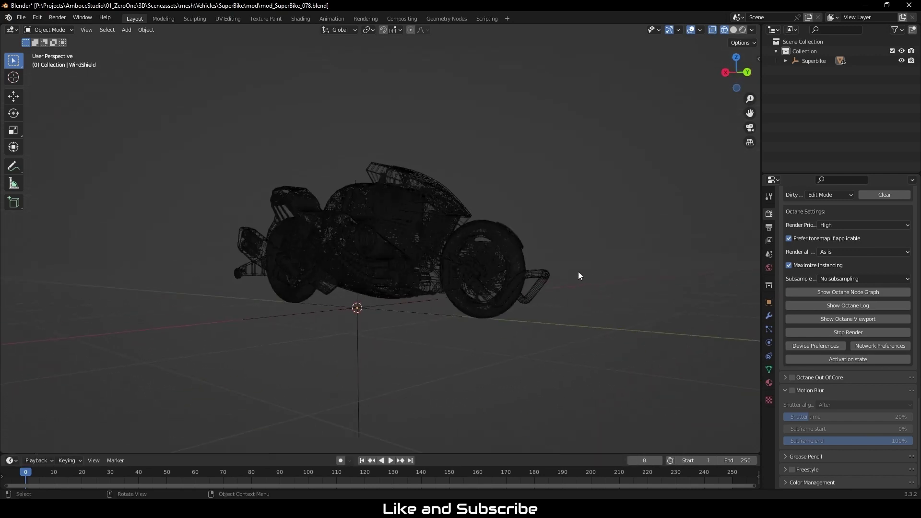
middle_drag(550, 311, 574, 249)
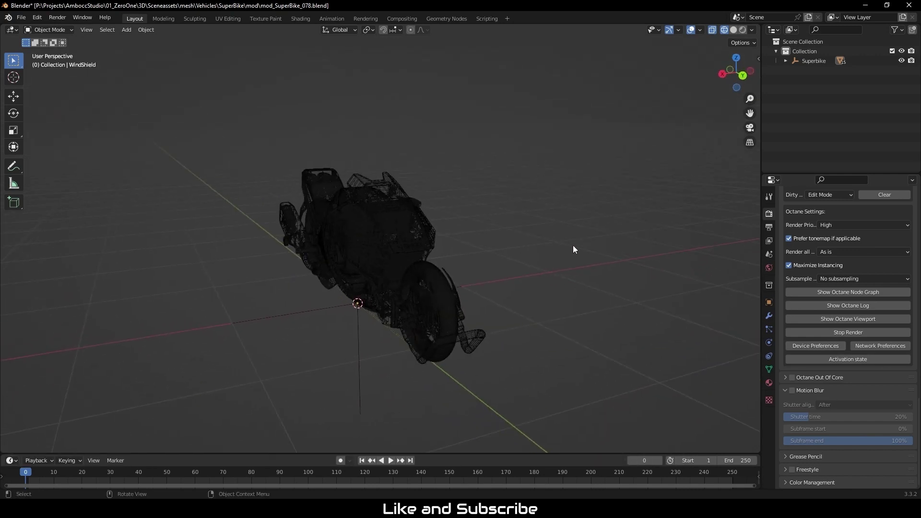
click(742, 30)
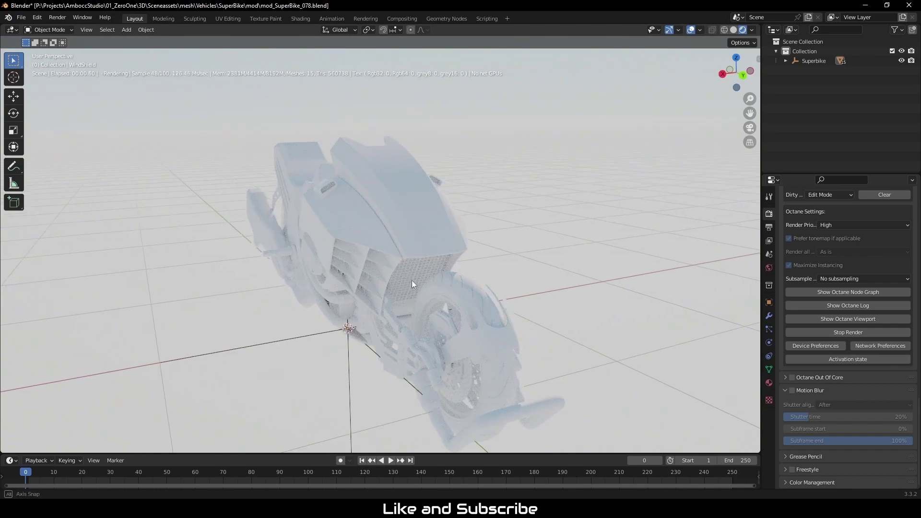
- Orbit the rendered bike to a side view, return to wireframe shading, and open Octane device preferences
mouse_move(412, 280)
middle_down()
mouse_move(408, 298)
mouse_move(434, 280)
mouse_move(422, 281)
middle_up()
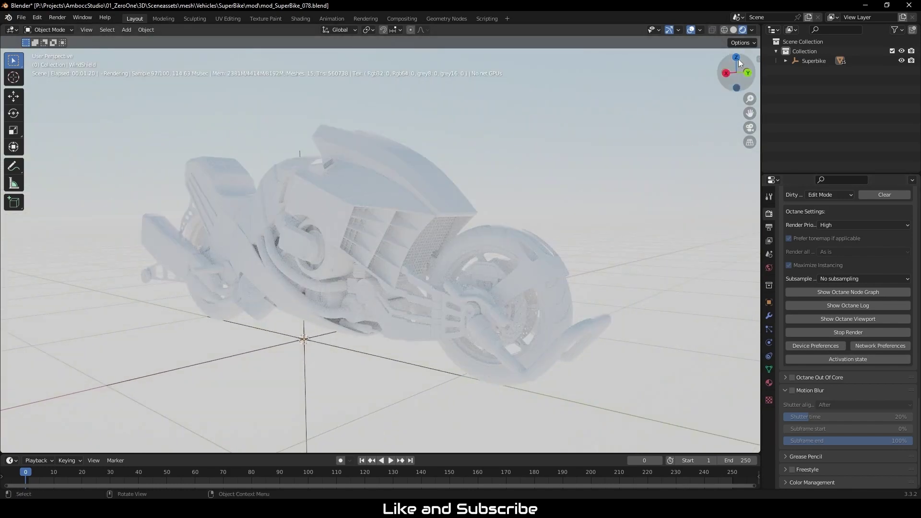
click(724, 29)
click(815, 346)
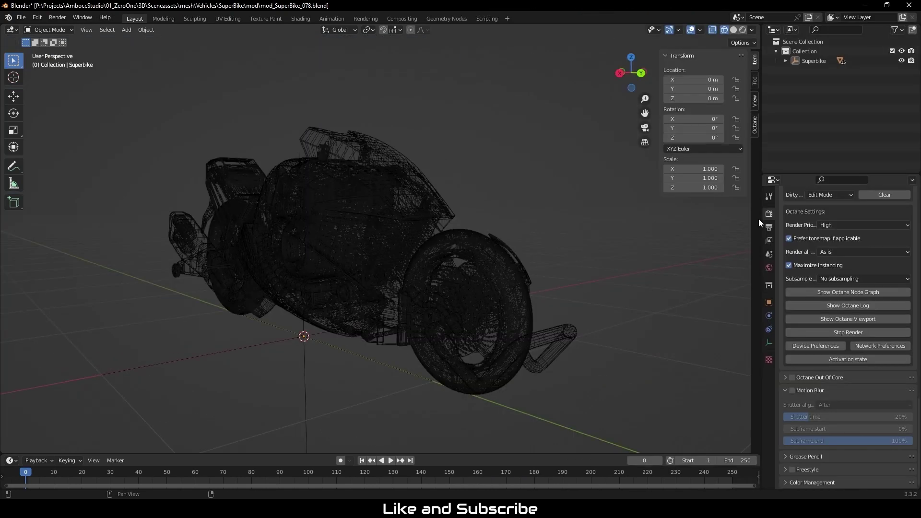
- Set the View Layer preview pass to Denoiser Beauty
click(769, 227)
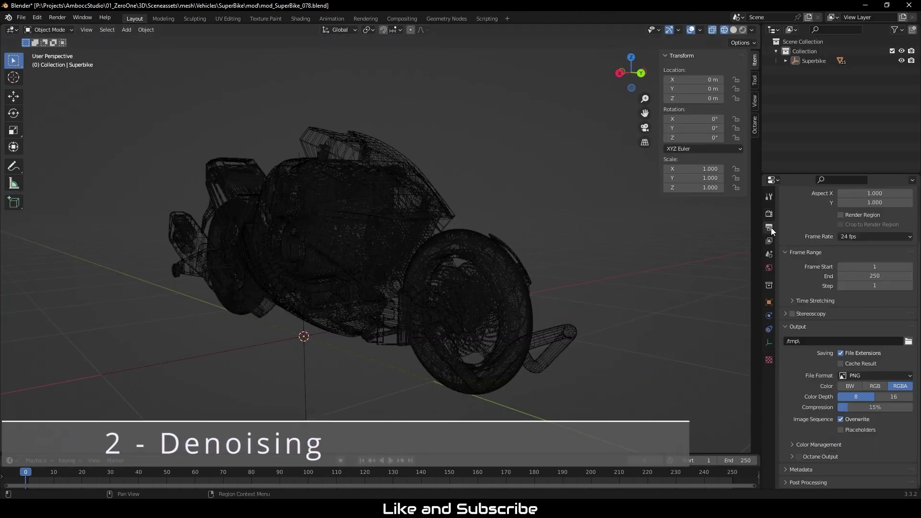
click(769, 240)
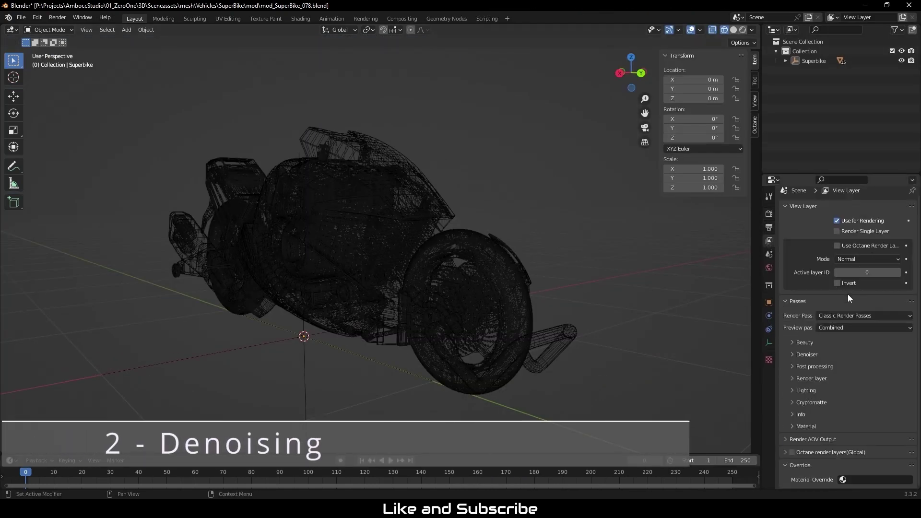
click(842, 328)
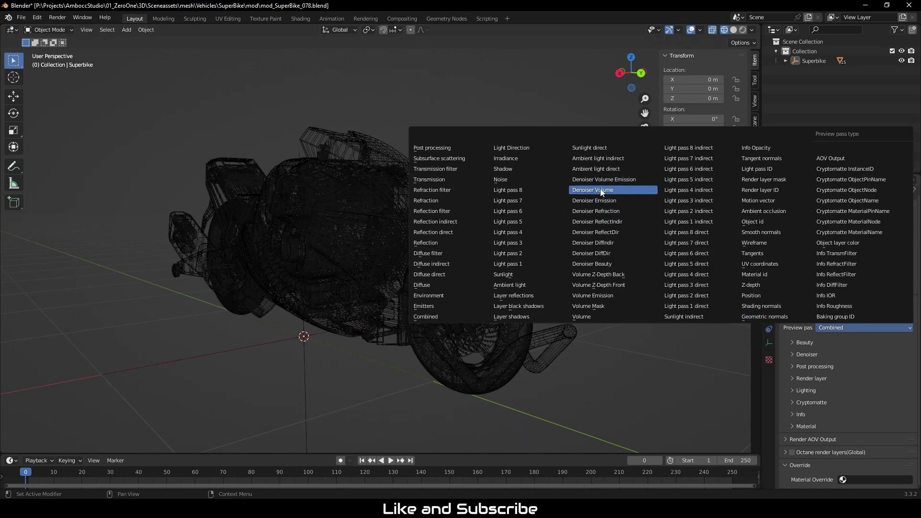
click(599, 265)
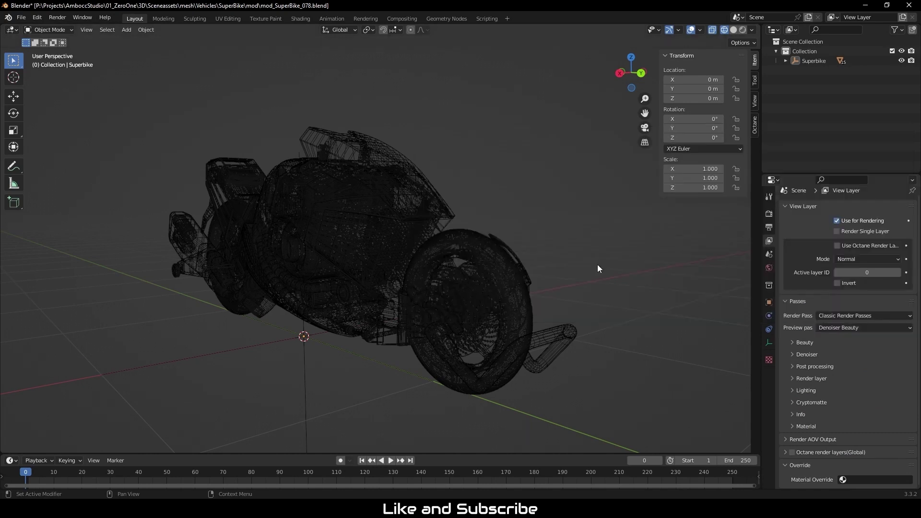
- Enable the Octane camera imager denoiser in the sidebar and switch the viewport to rendered preview
click(755, 125)
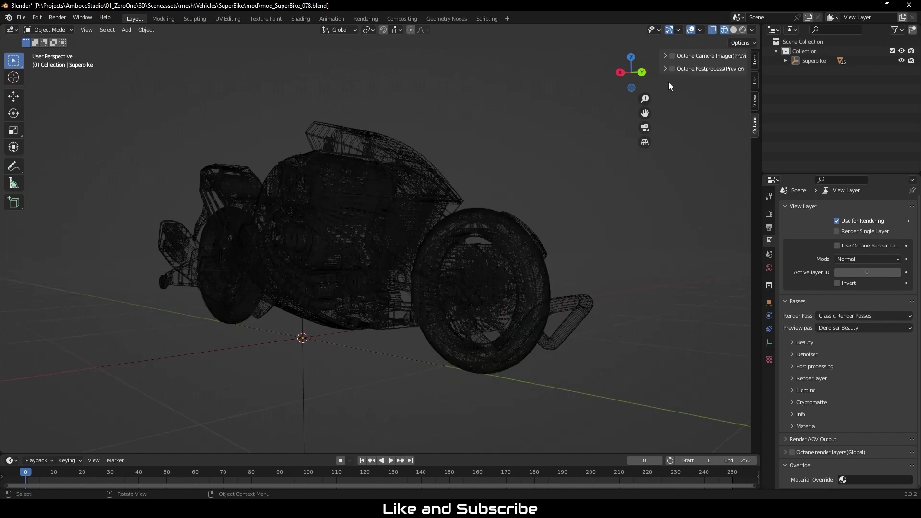
click(665, 56)
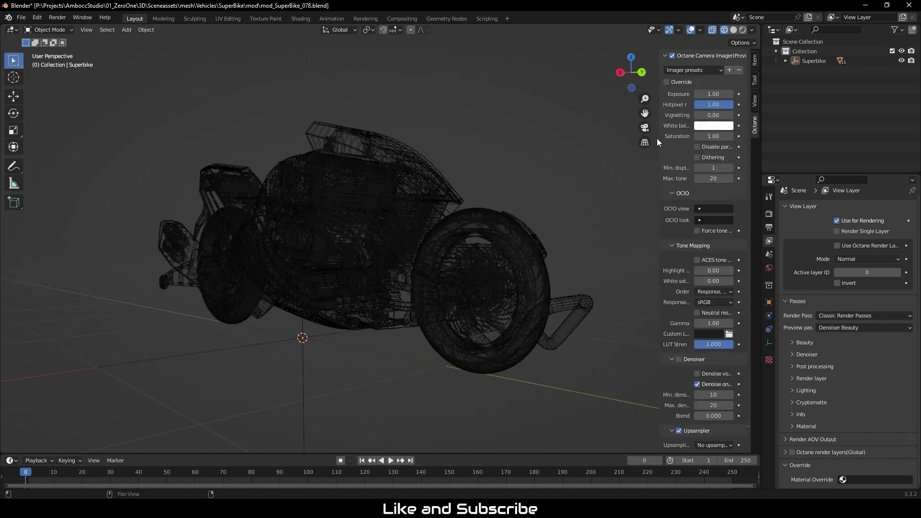
middle_drag(447, 253, 500, 266)
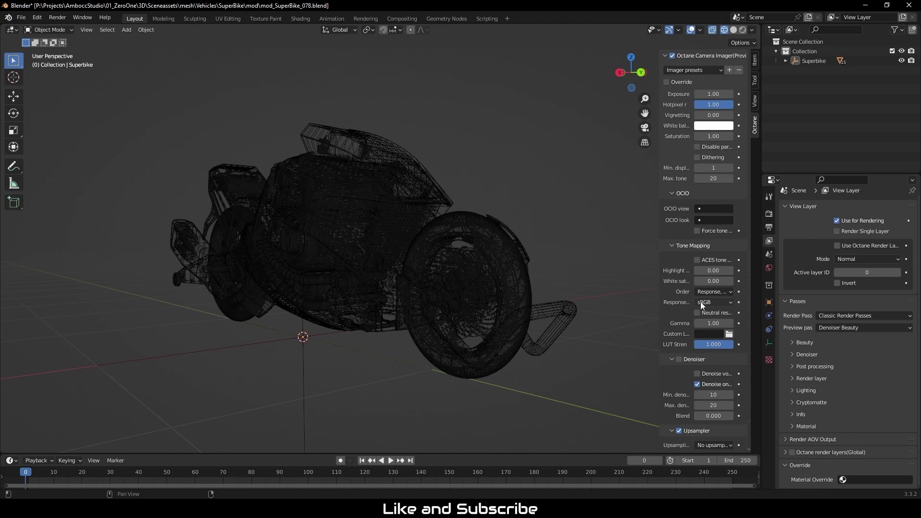
scroll(696, 303, down, 2)
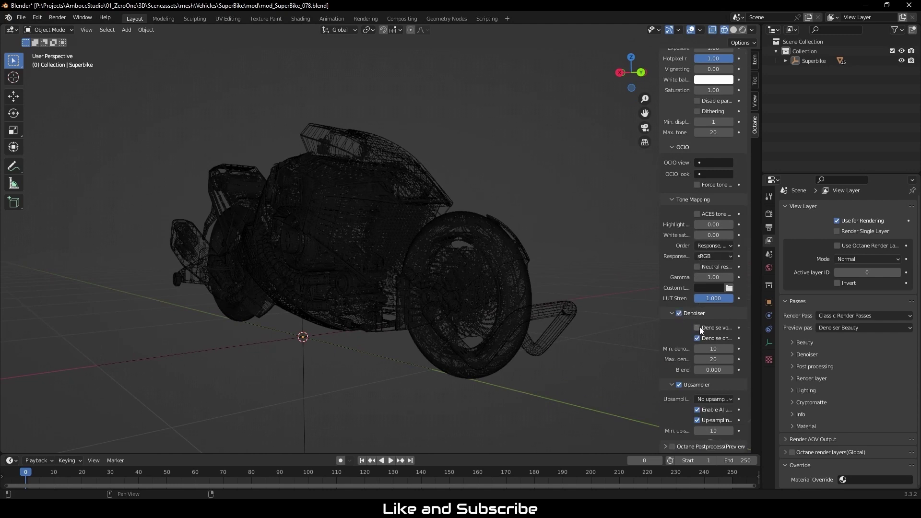
drag(660, 288, 615, 287)
click(743, 30)
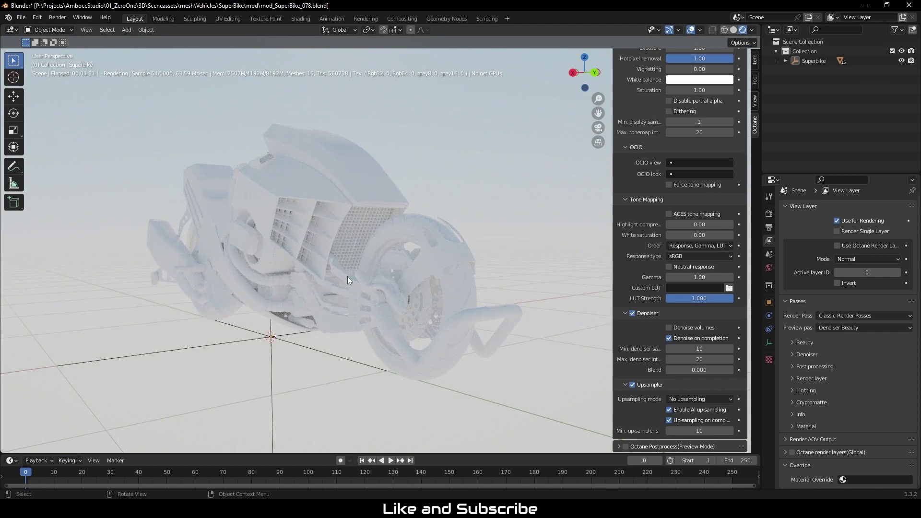
- Turn off the camera imager denoiser and orbit the rendered bike to compare render noise
click(347, 276)
middle_drag(347, 276, 553, 367)
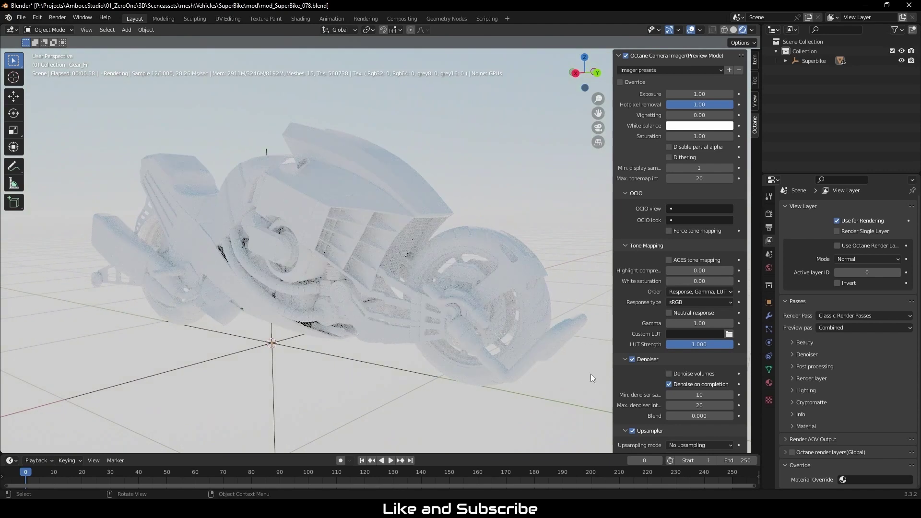
click(632, 360)
mouse_move(346, 295)
middle_down()
mouse_move(263, 289)
mouse_move(359, 295)
middle_up()
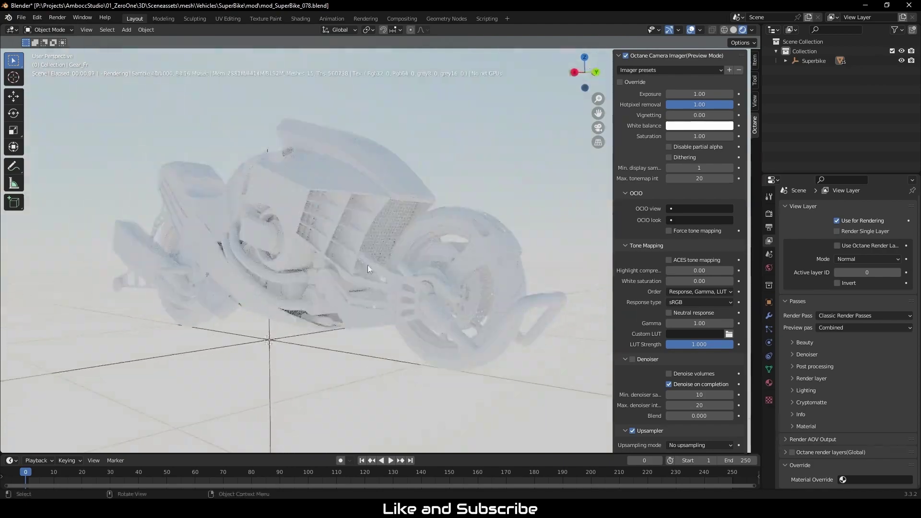
middle_drag(370, 271, 367, 264)
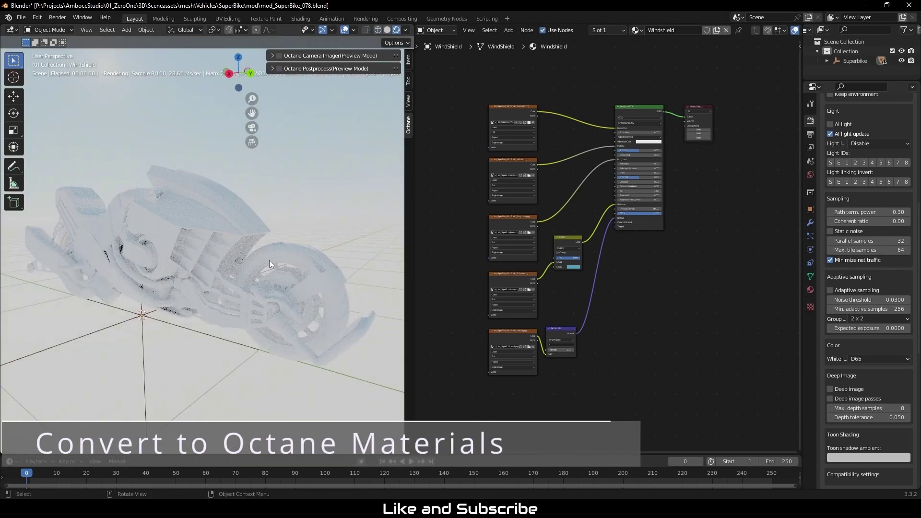
- Select the windshield, fold all its material panels except Converters, then select the front wheel
middle_drag(266, 293, 267, 280)
click(225, 227)
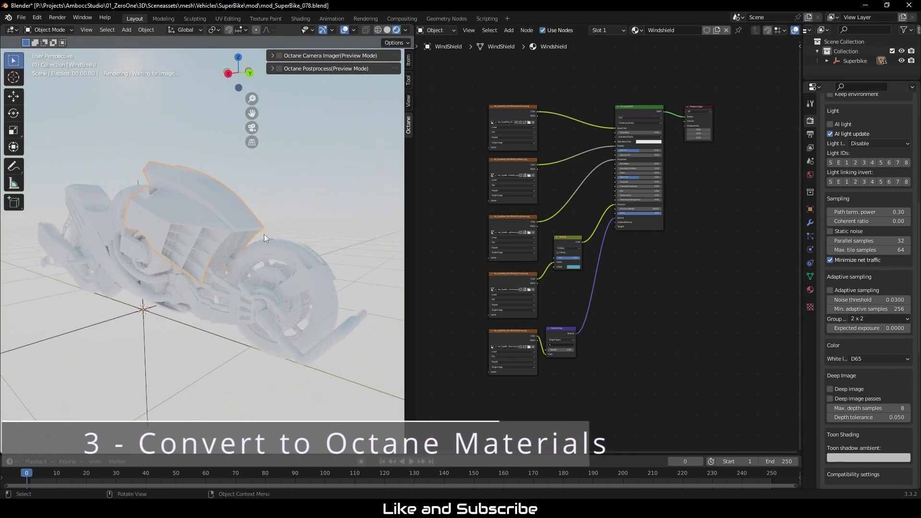
click(811, 289)
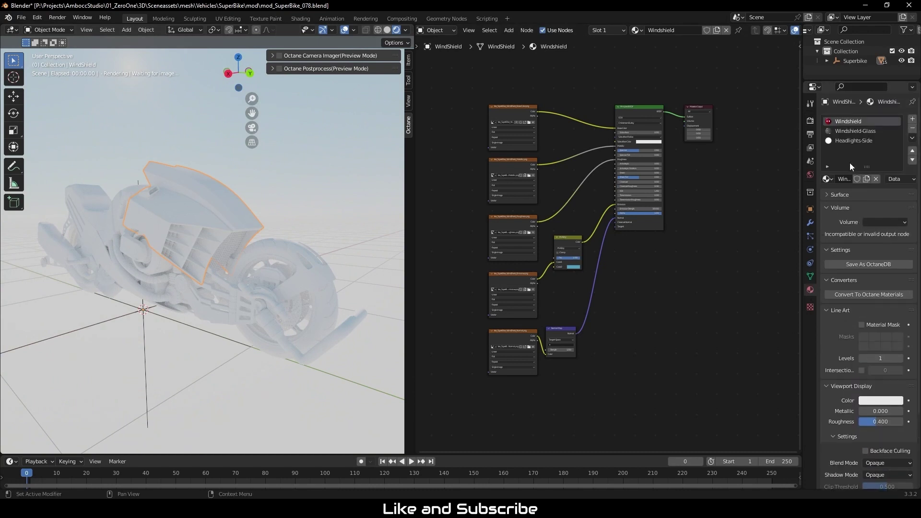
click(825, 207)
click(826, 220)
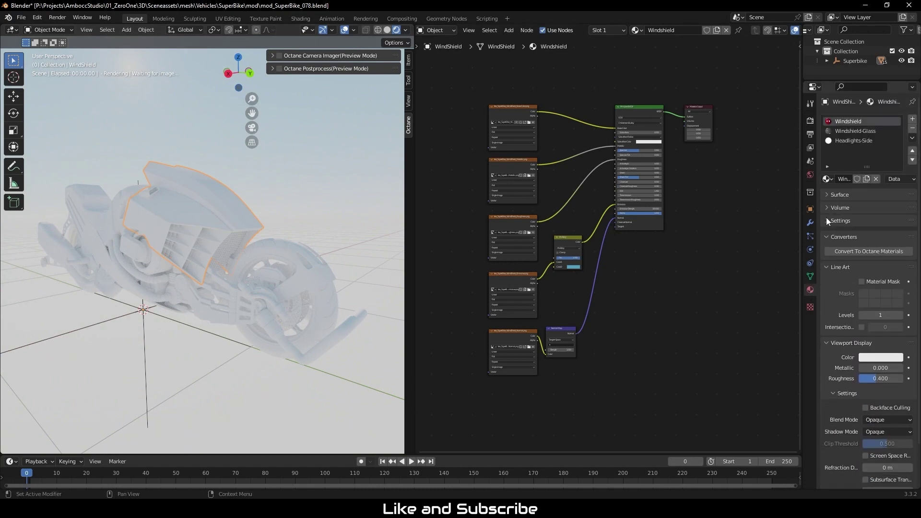
click(825, 234)
click(827, 247)
click(827, 260)
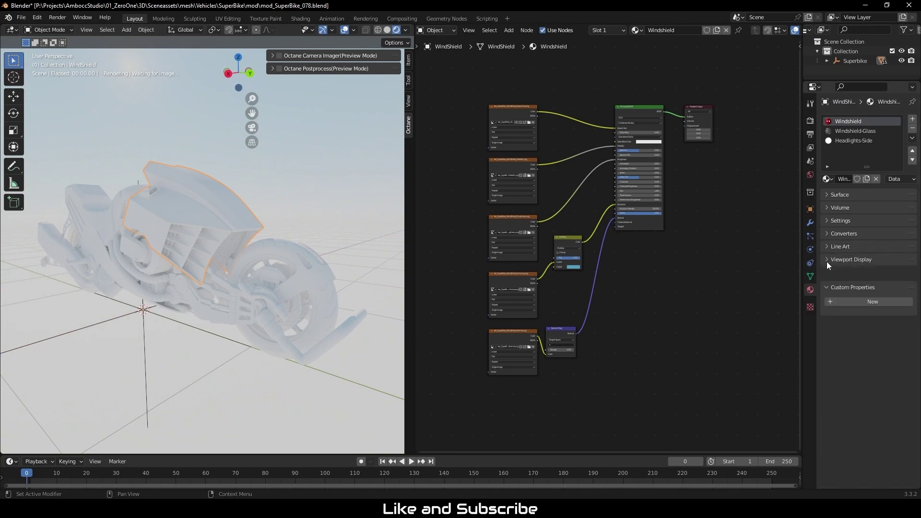
click(828, 272)
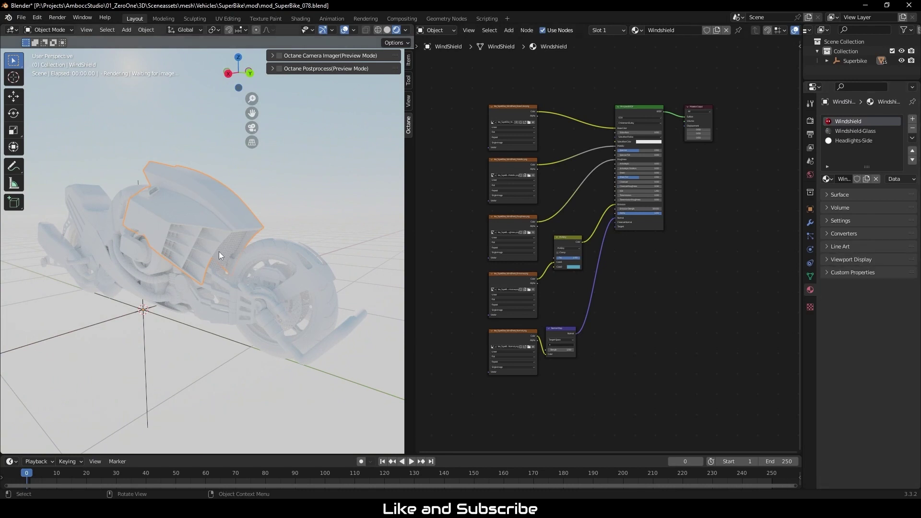
click(829, 233)
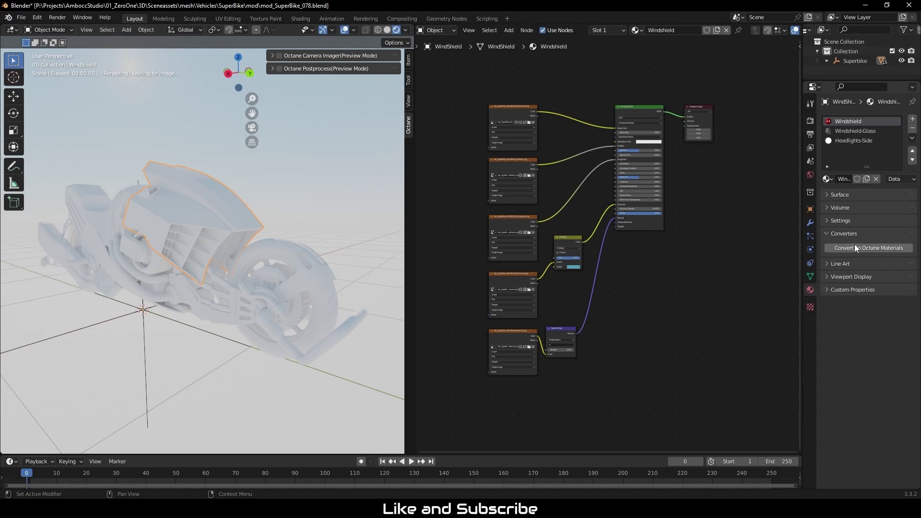
click(273, 264)
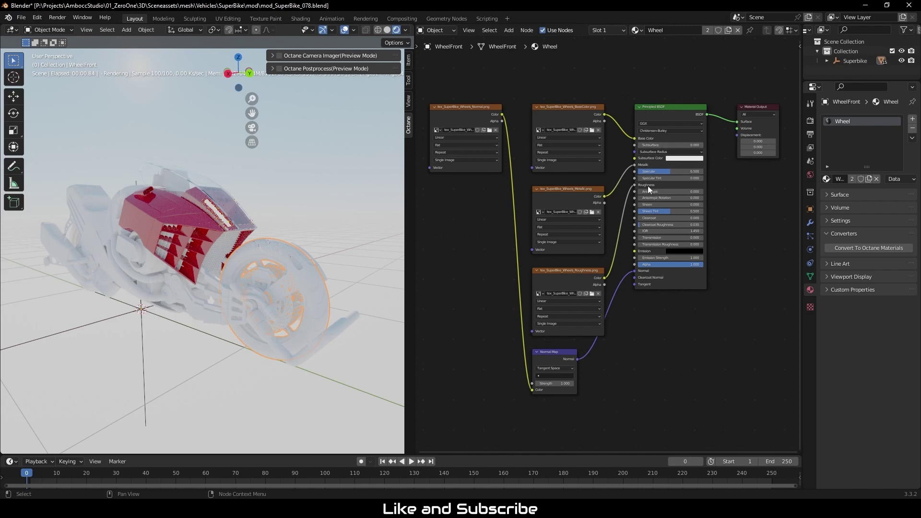
- Convert the Wheel material to Octane nodes and frame all nodes in the editor
click(849, 249)
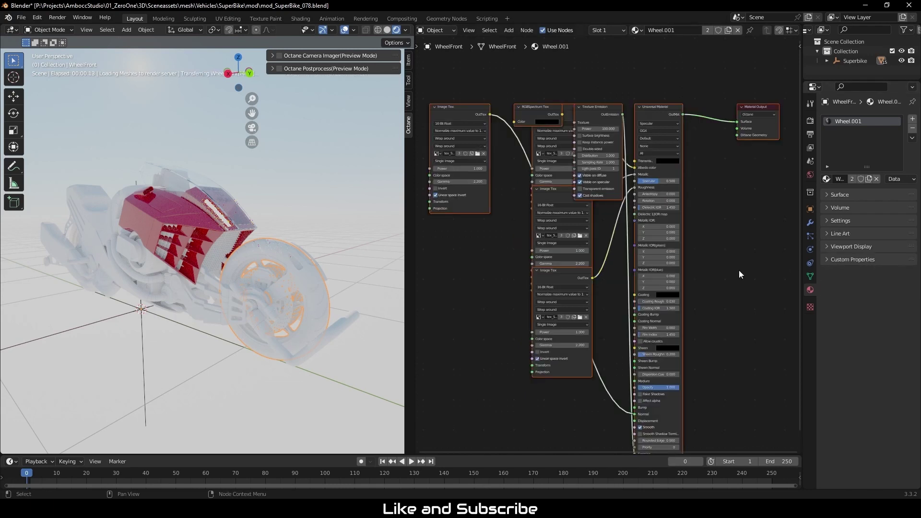
key(Home)
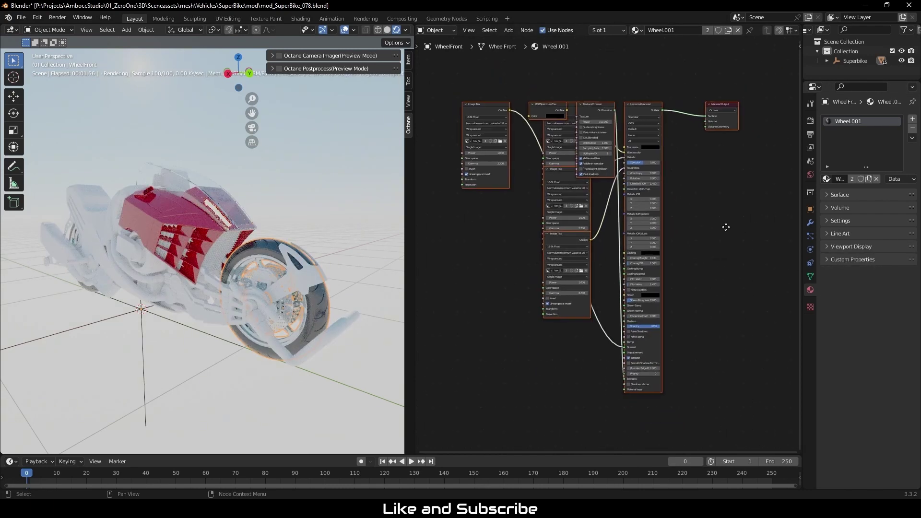
key(n)
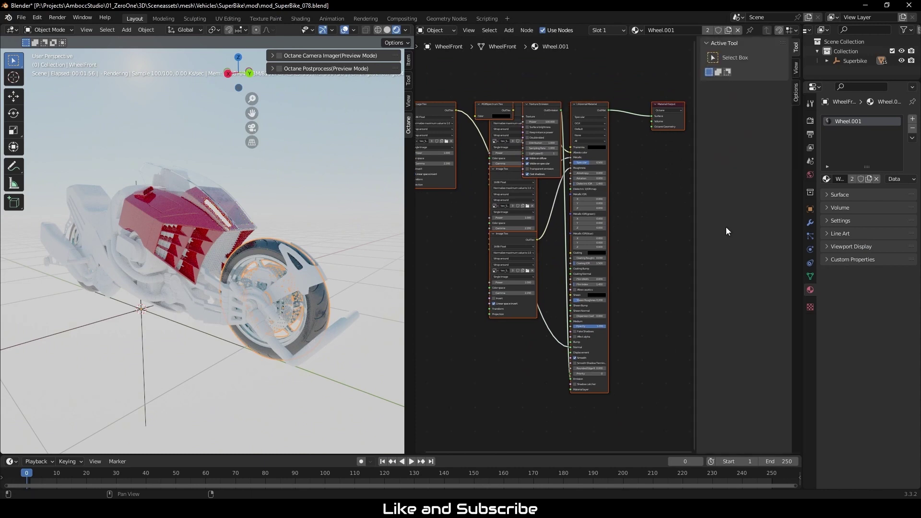
click(795, 96)
click(794, 73)
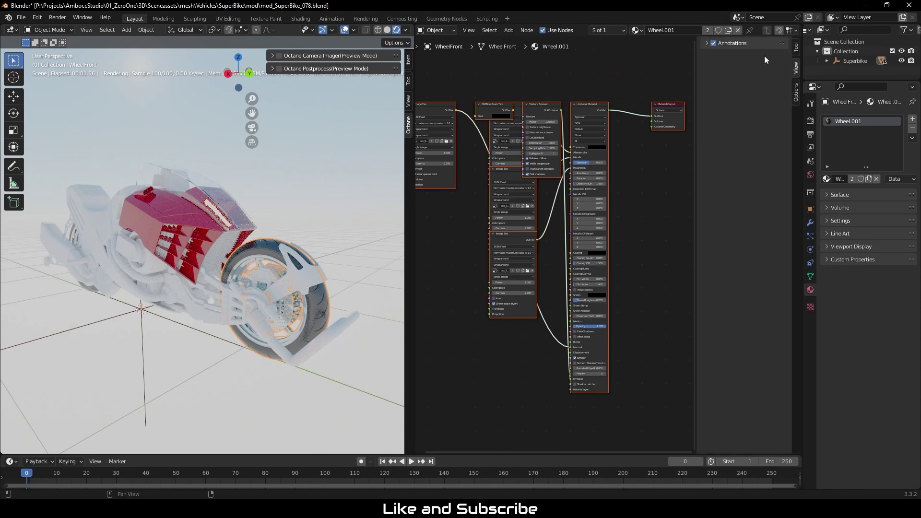
click(796, 50)
click(799, 87)
click(708, 44)
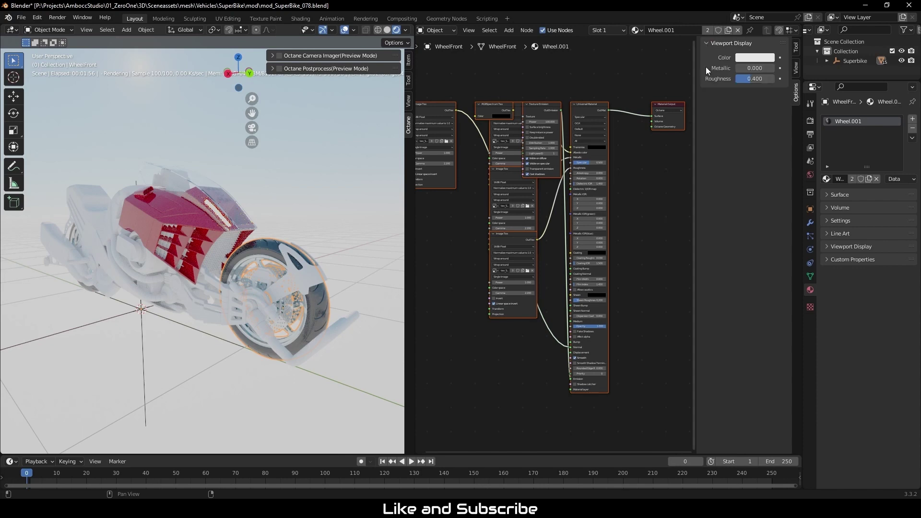
key(n)
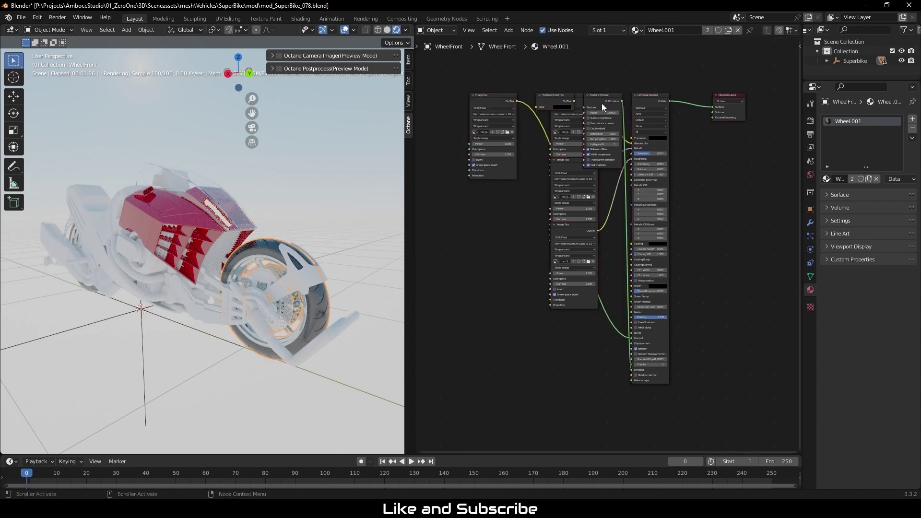
- Rearrange the Texture Emission, RGBSpectrum Tex and image texture nodes into a tidy layout
drag(601, 103, 579, 364)
drag(554, 95, 491, 364)
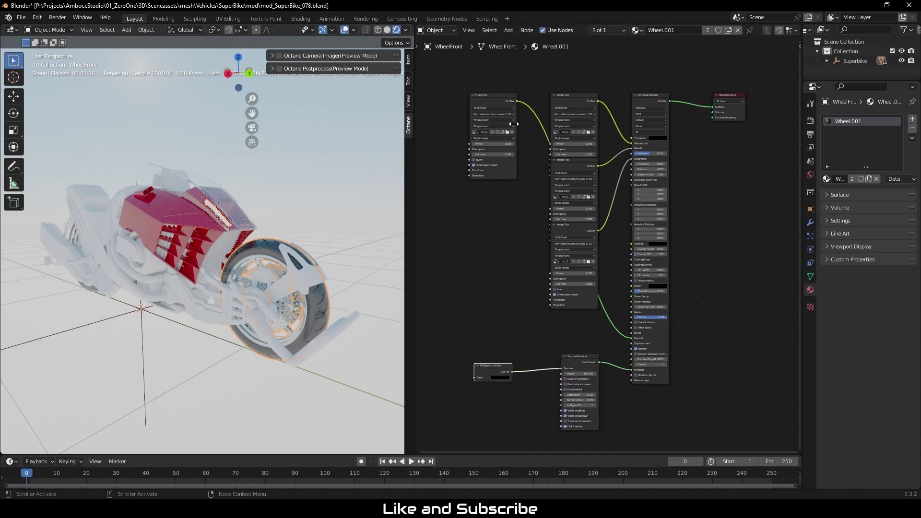
drag(489, 99, 599, 261)
drag(582, 225, 500, 160)
click(536, 268)
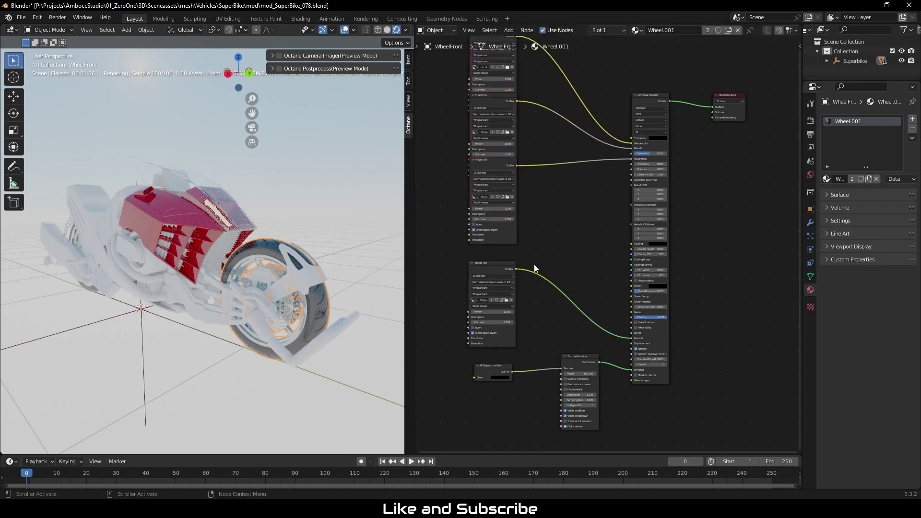
- Set both image textures' Gamma to 1.000 and nudge the third texture node into place
click(503, 322)
text(1)
key(Return)
click(508, 219)
text(1)
key(Return)
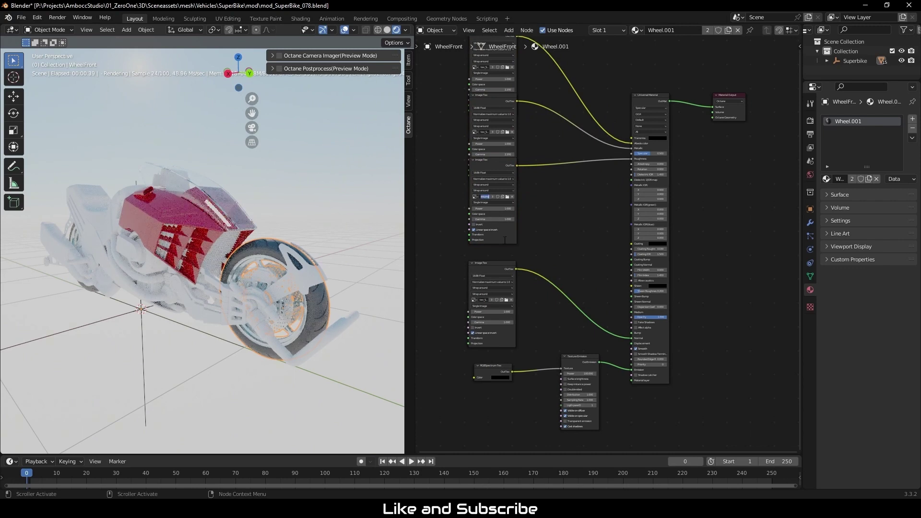
drag(510, 239, 510, 253)
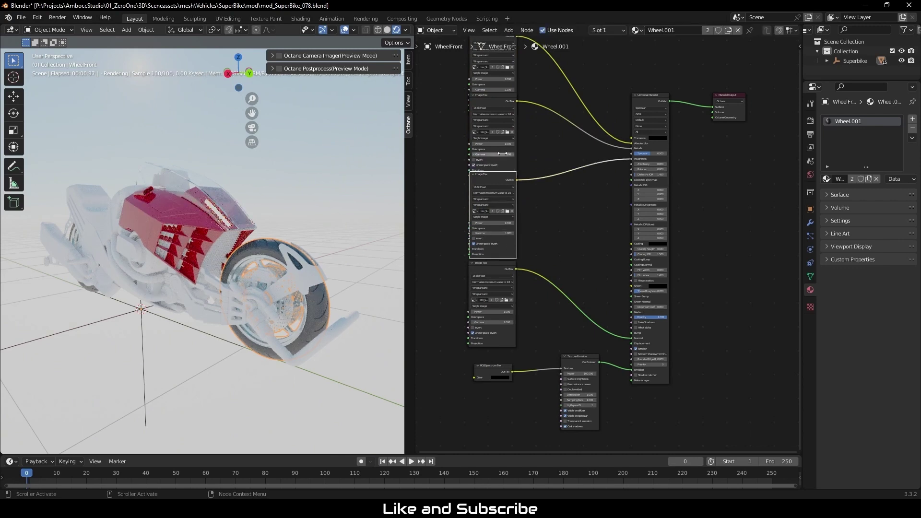
middle_drag(566, 215, 600, 247)
click(591, 281)
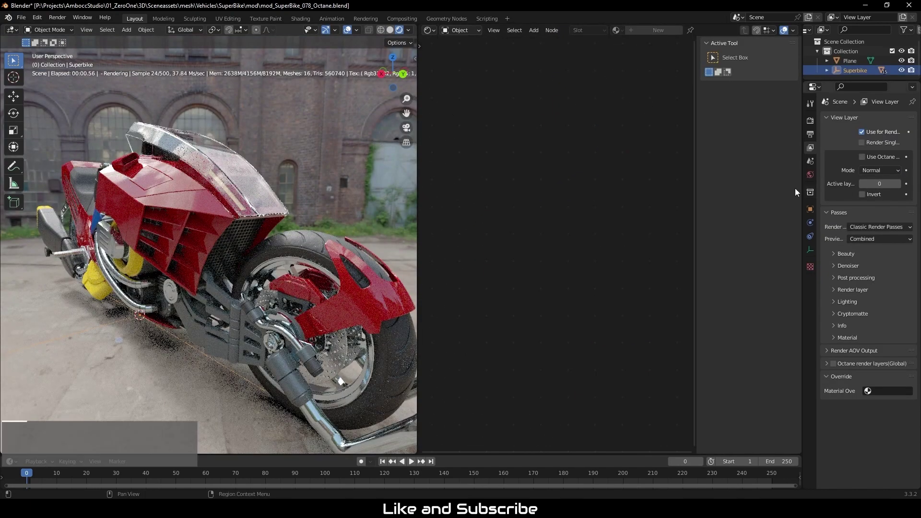
- Set Octane max preview samples to 100 and orbit closer to check the preview
click(810, 120)
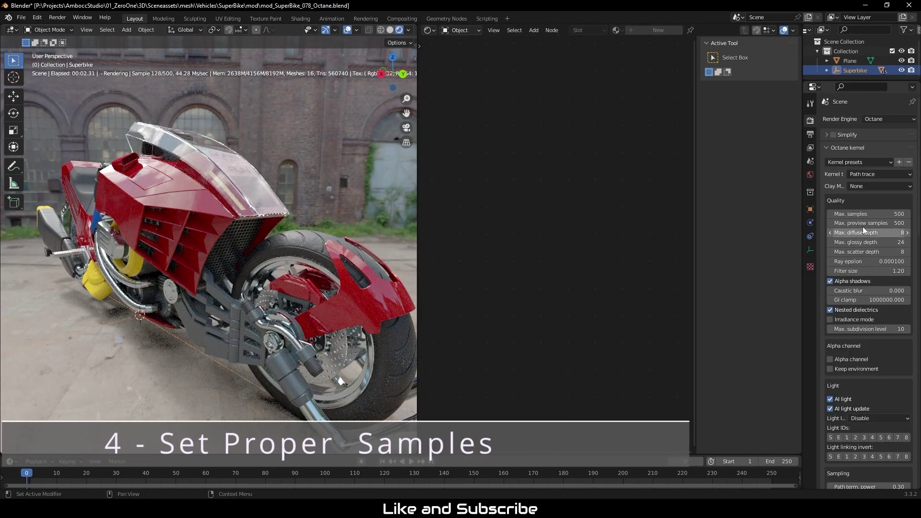
click(885, 224)
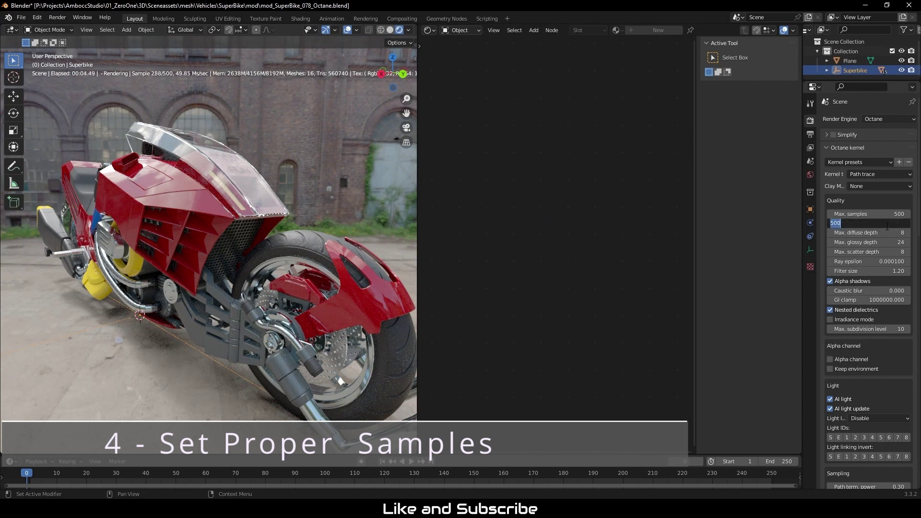
text(100)
key(Return)
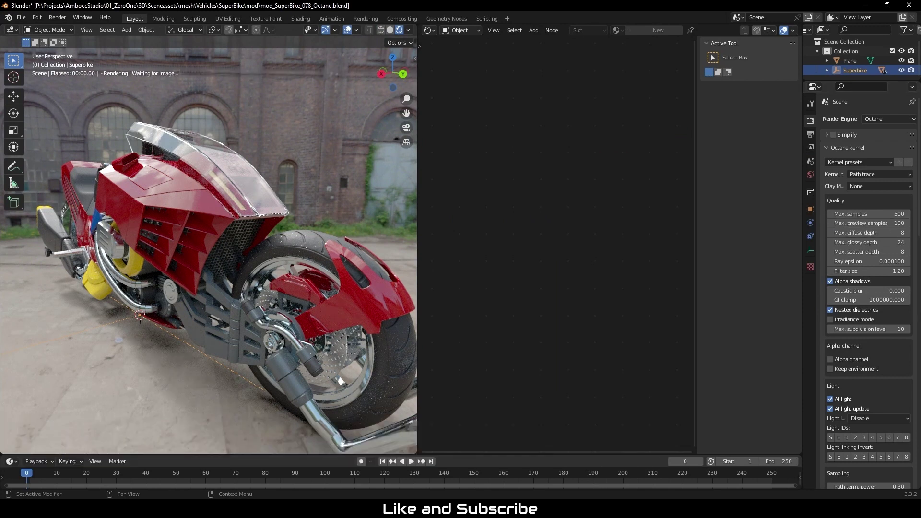
middle_drag(230, 266, 231, 298)
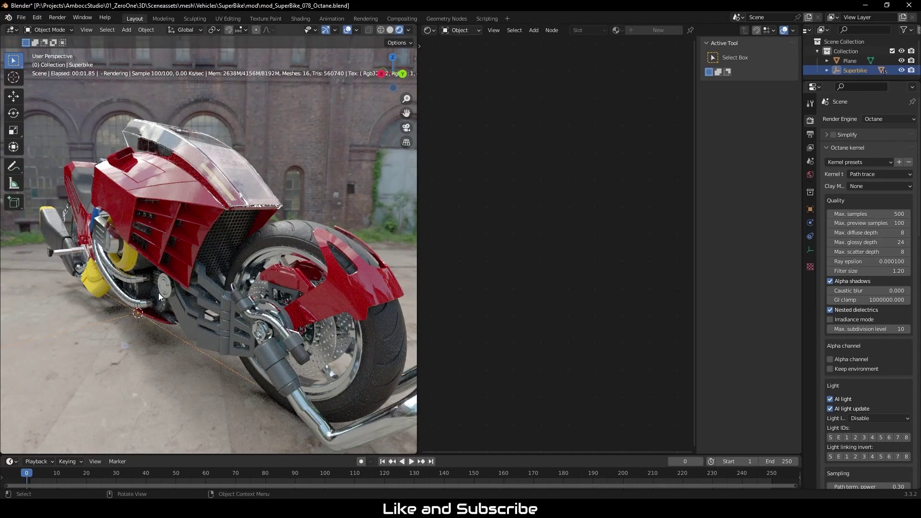
middle_drag(158, 293, 162, 289)
- Raise Octane max preview samples to 512
double_click(863, 223)
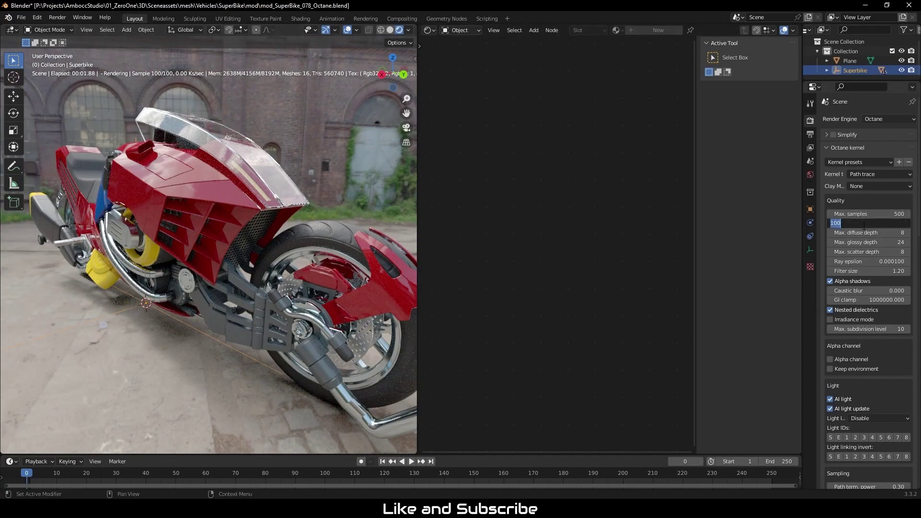
text(512)
key(Return)
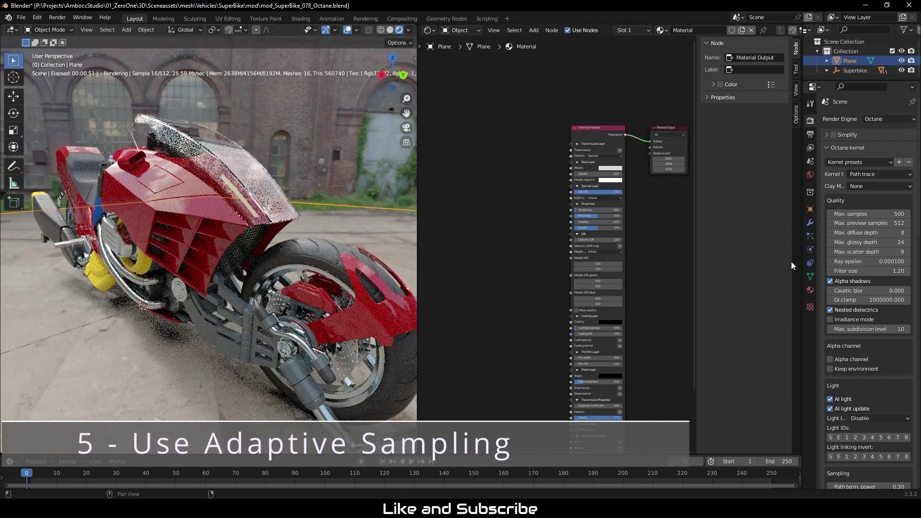
- Enter 1000 for Max. preview samples and let the viewport render all 1000 samples
scroll(860, 343, down, 8)
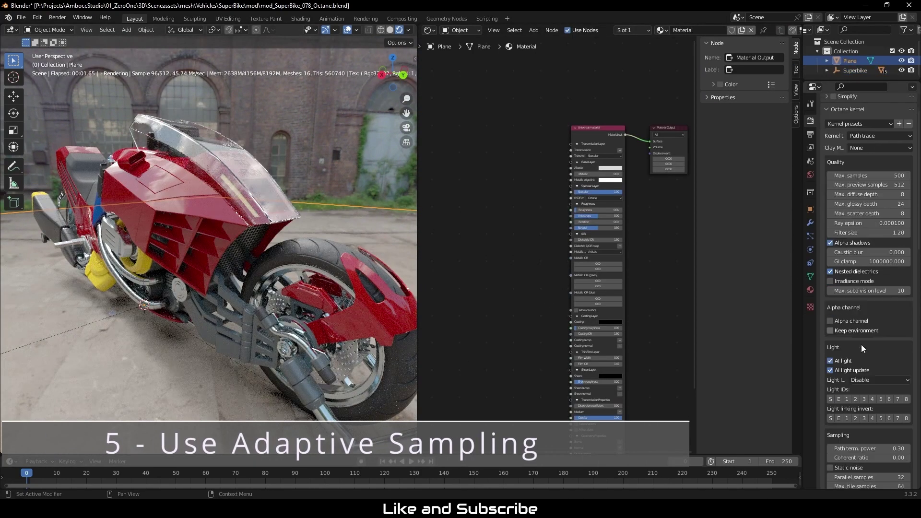
scroll(852, 341, down, 7)
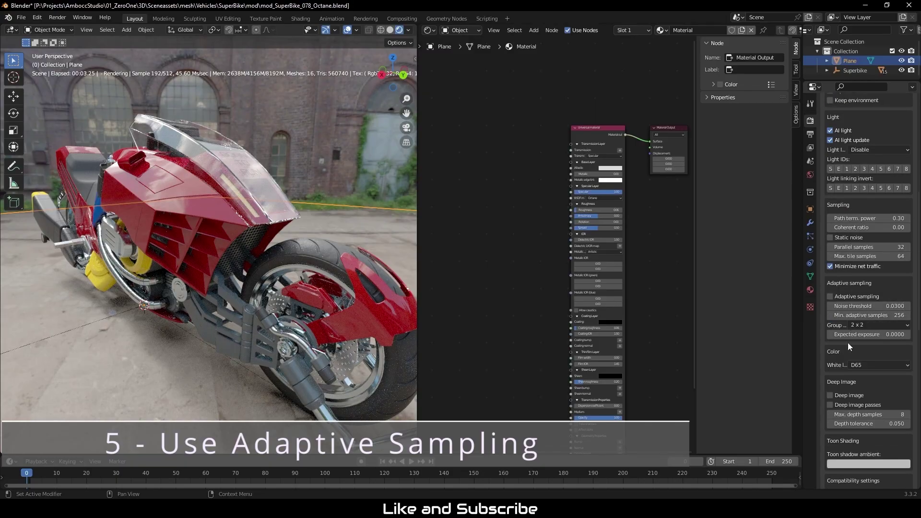
middle_drag(159, 257, 235, 241)
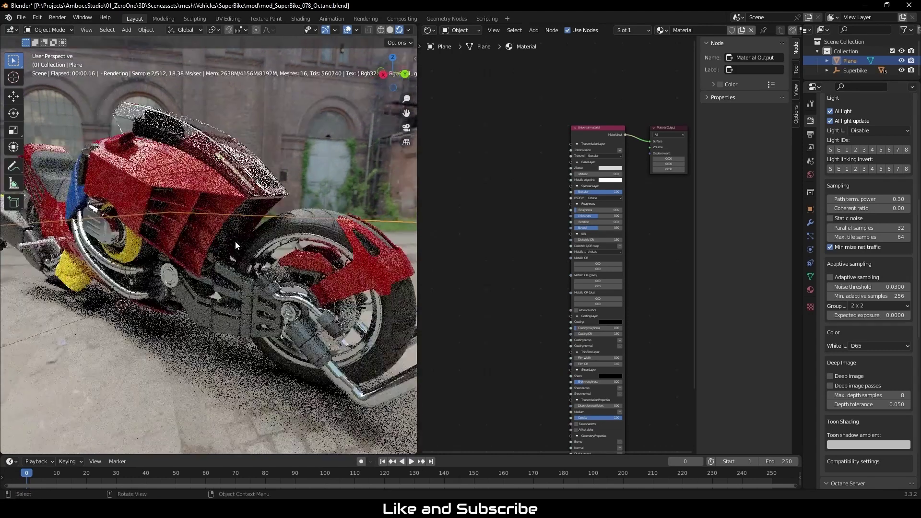
scroll(912, 308, up, 3)
scroll(907, 297, up, 12)
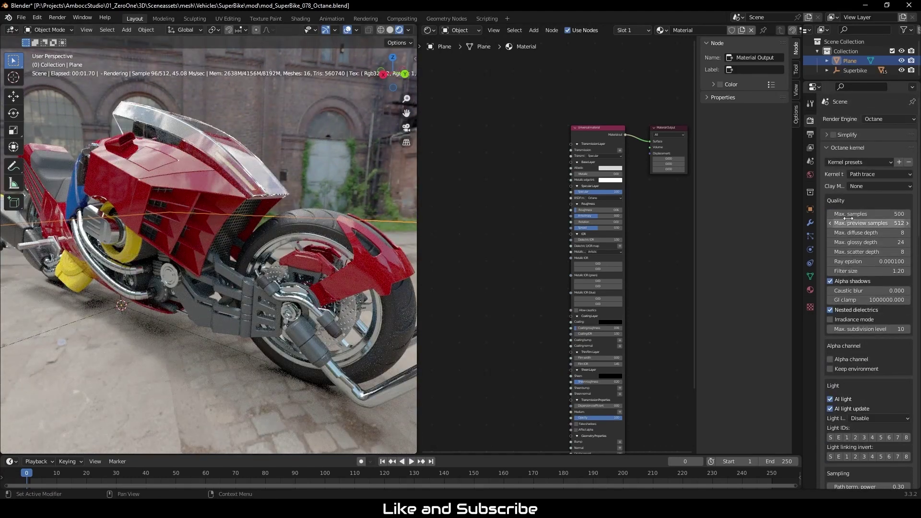
click(859, 224)
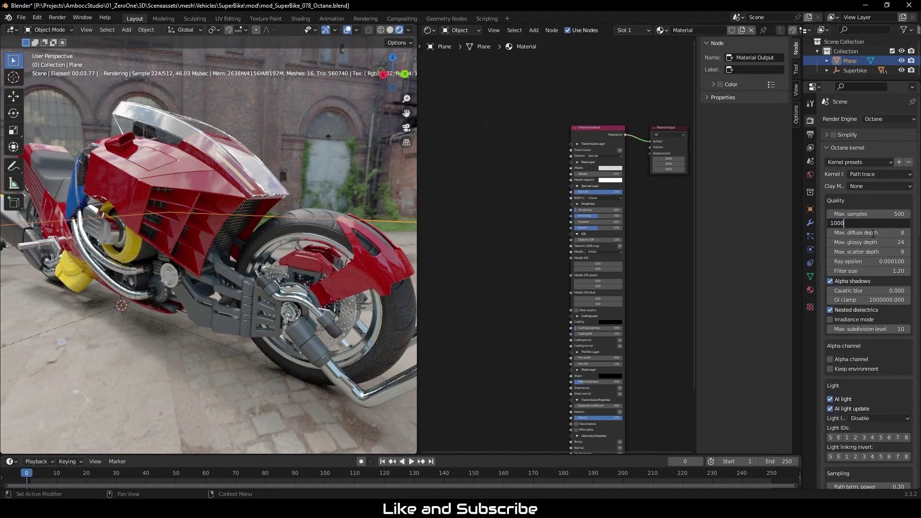
key(Return)
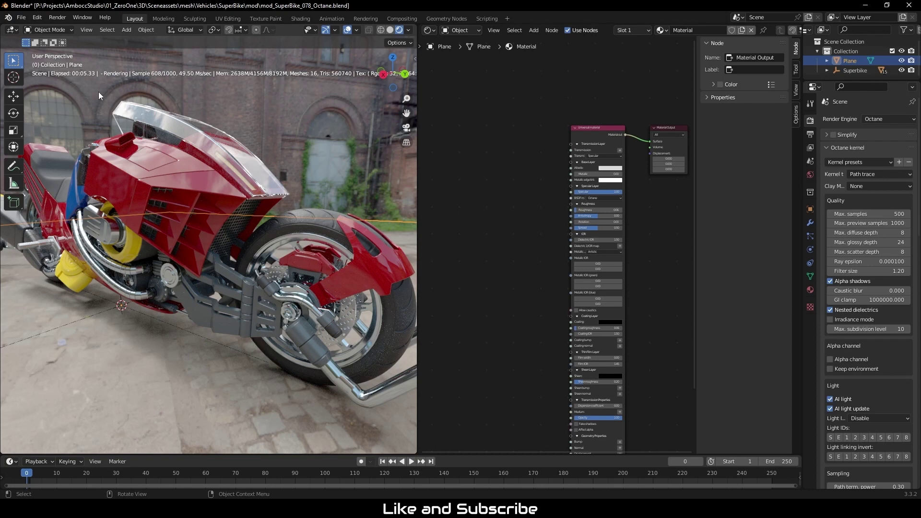
scroll(875, 392, down, 12)
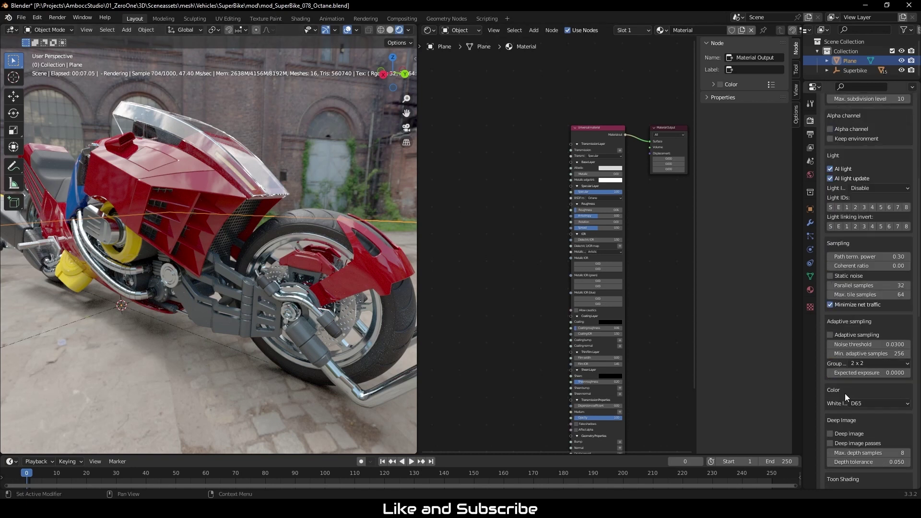
scroll(845, 378, down, 10)
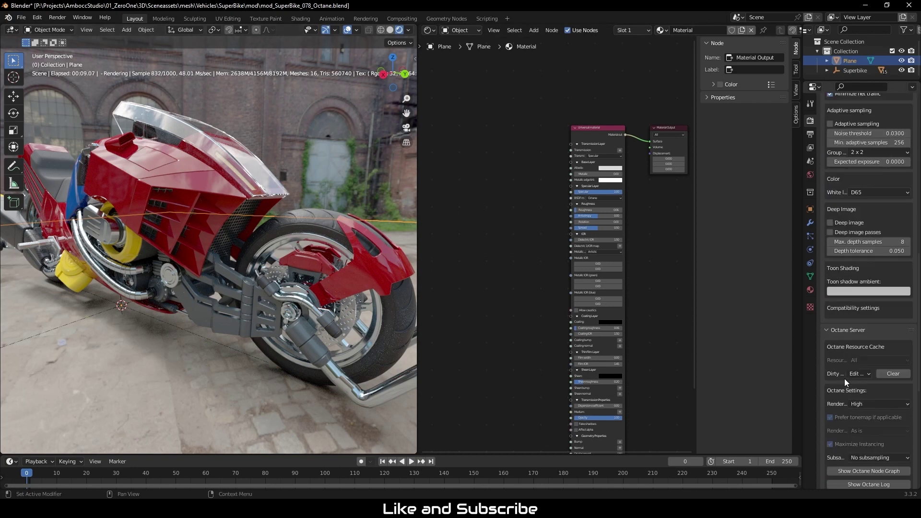
scroll(844, 380, up, 11)
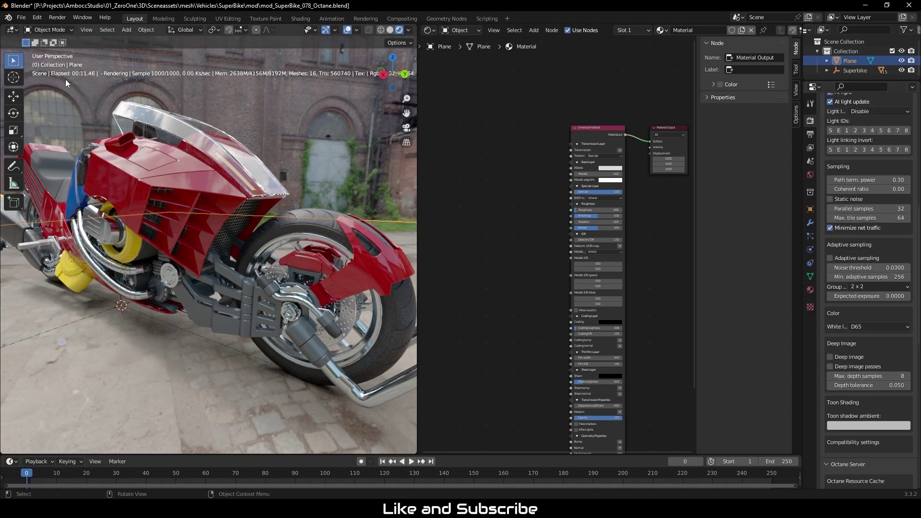
- Tick Adaptive sampling and set its noise threshold to 0.3
click(830, 259)
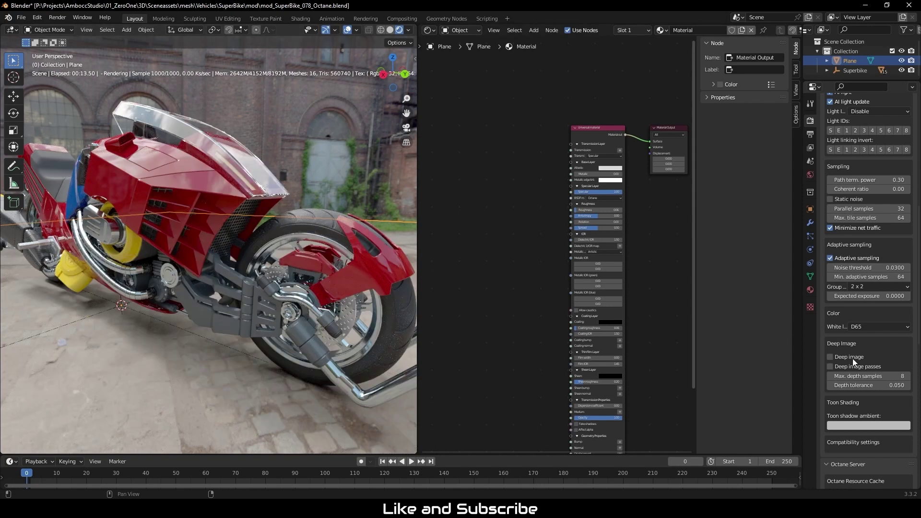
click(874, 267)
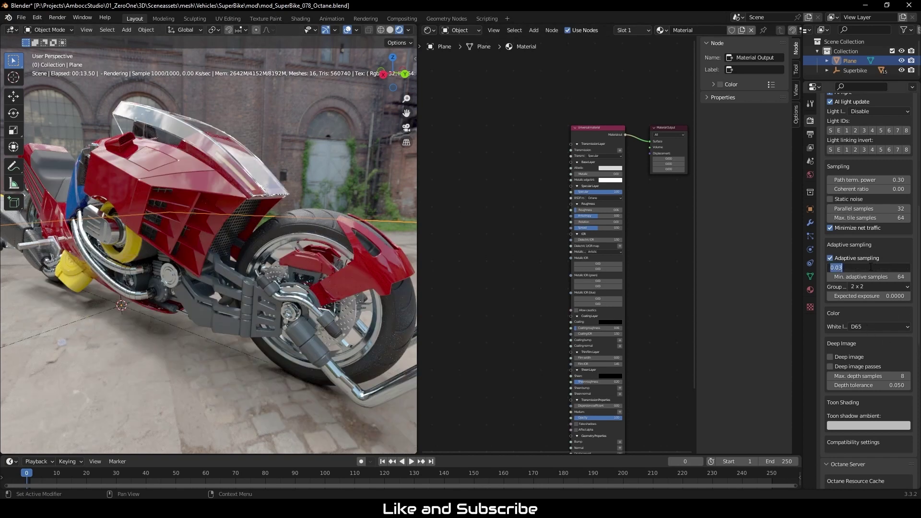
text(0.3)
key(Return)
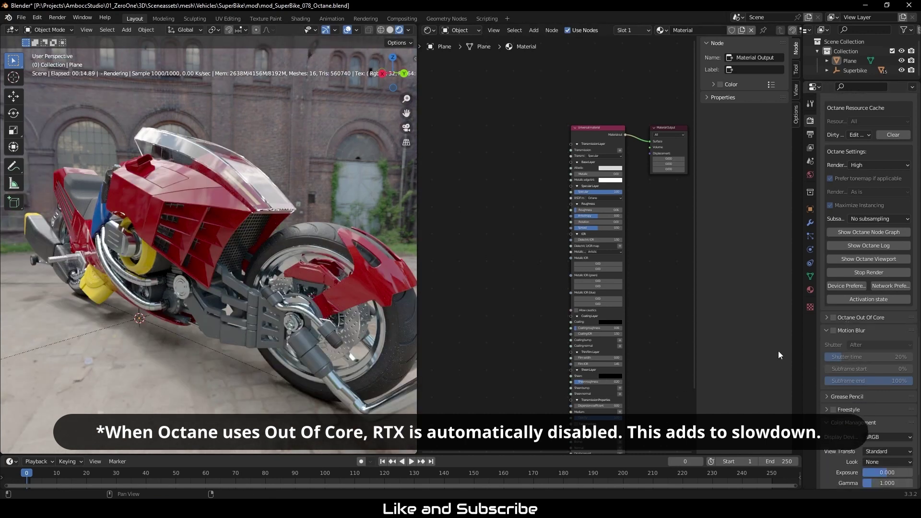
- Tick Out Of Core, refresh the viewport via wireframe and rendered shading, then expand its settings
click(833, 318)
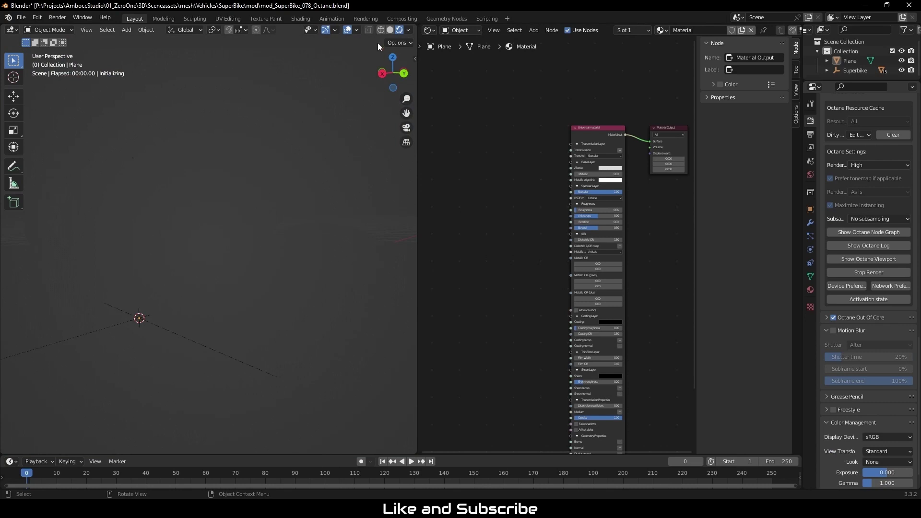
click(384, 30)
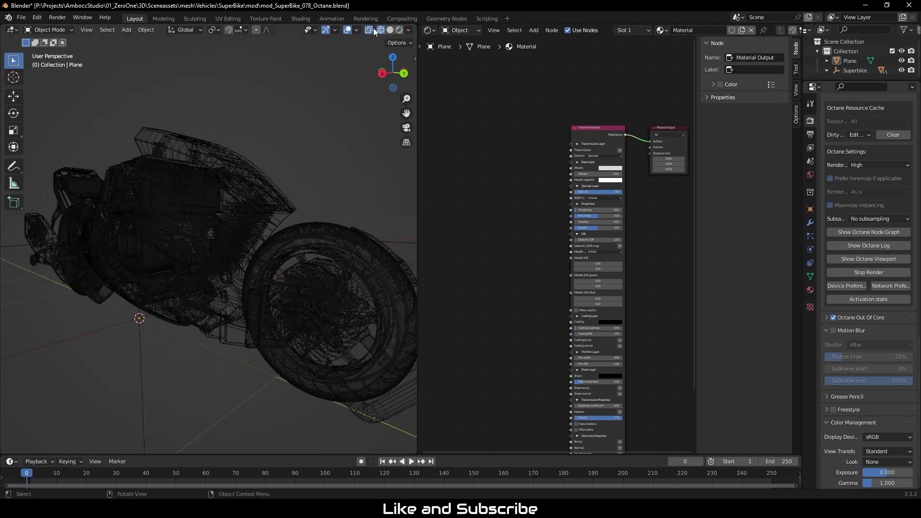
click(399, 30)
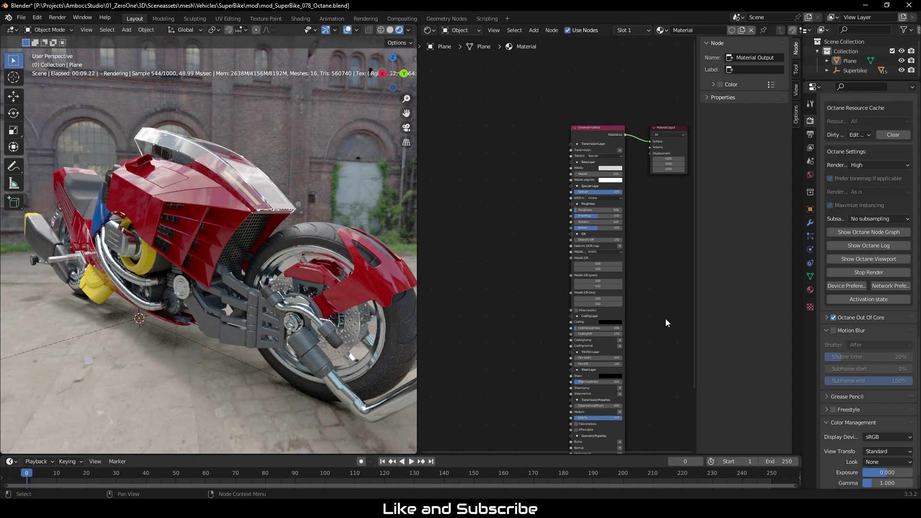
click(826, 318)
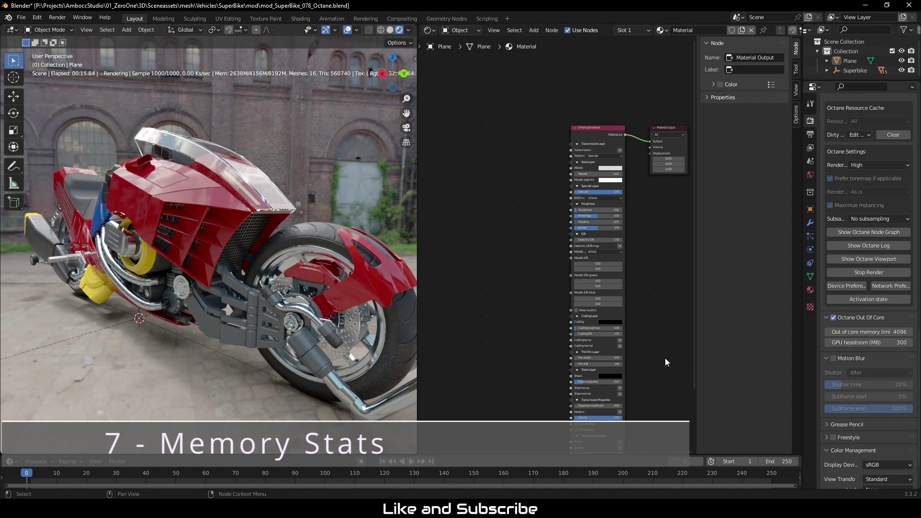
- Orbit and zoom the viewport to see the whole superbike against the city-street environment image
scroll(871, 412, up, 4)
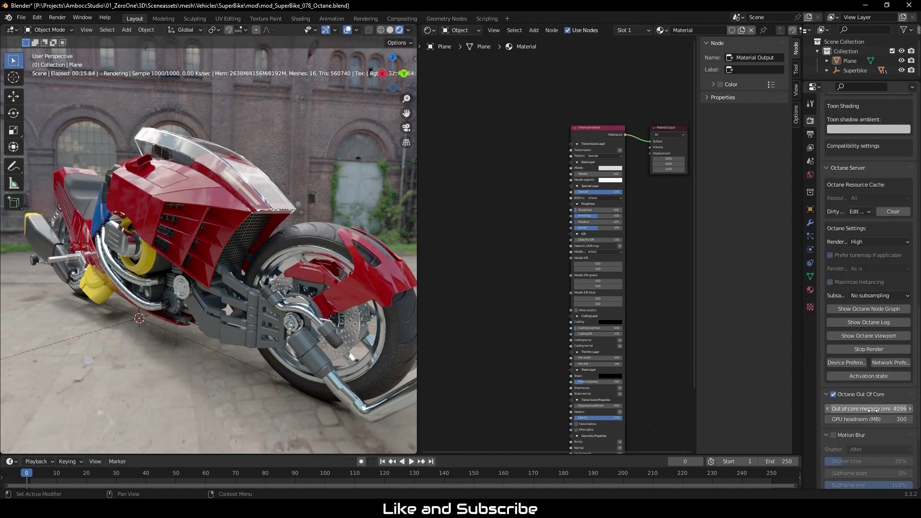
scroll(868, 403, up, 7)
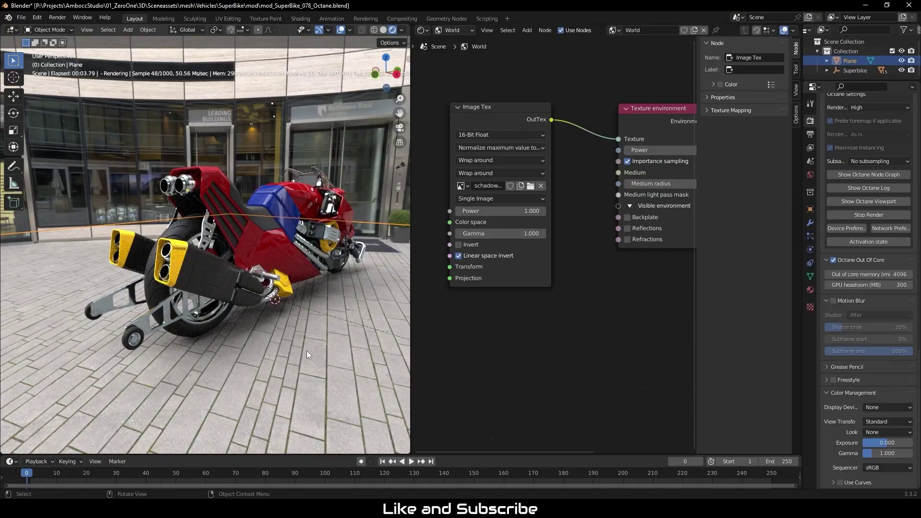
middle_drag(307, 350, 224, 363)
scroll(212, 355, down, 6)
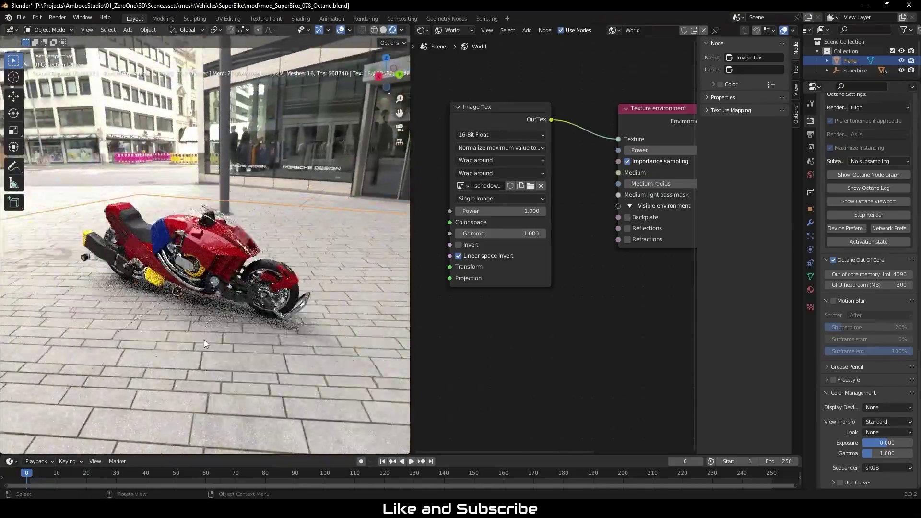